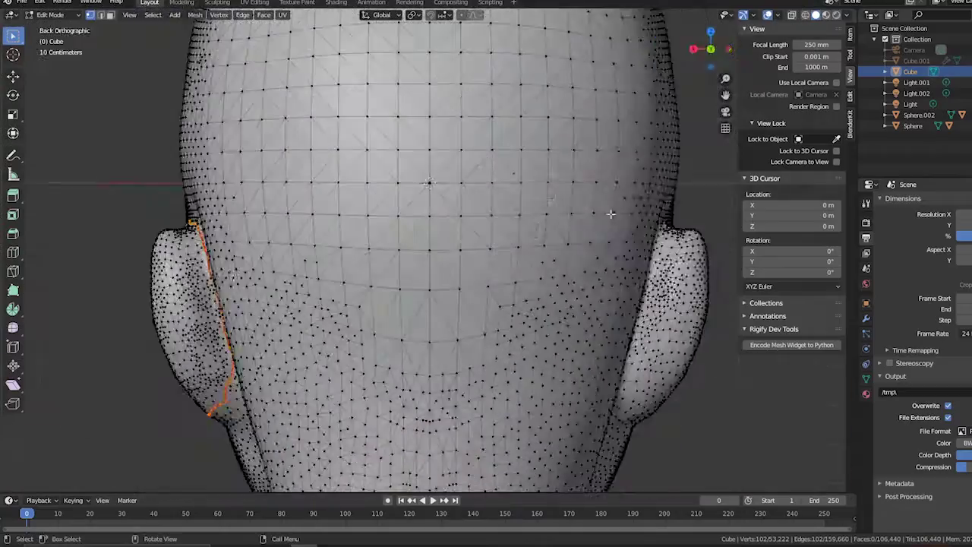
Step: Mark the edge loop around the other ear as a UV seam
middle_click_drag(486, 273, 449, 131)
left_click(450, 131, "ctrl")
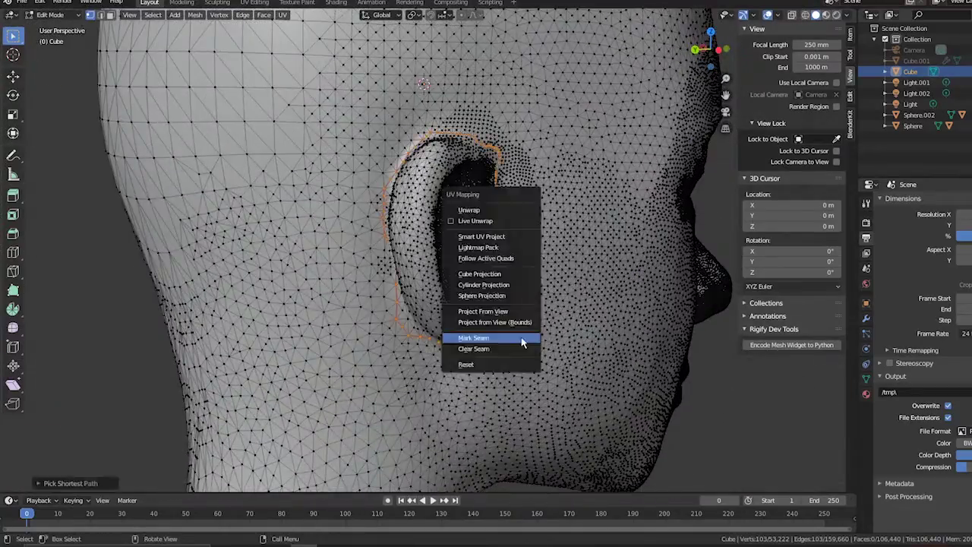
left_click(522, 343)
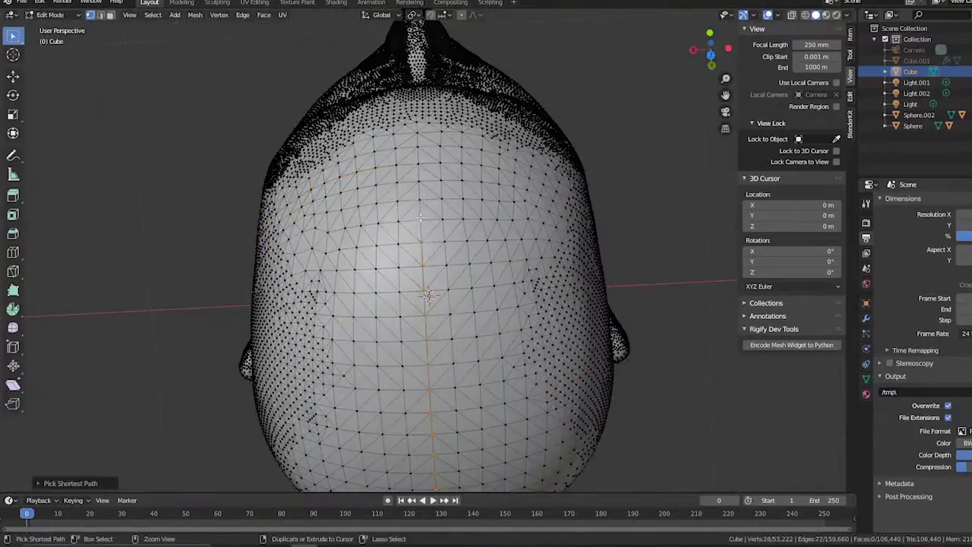
Step: Check the seams from the front, then select the whole head and unwrap it
middle_click_drag(420, 218, 399, 170)
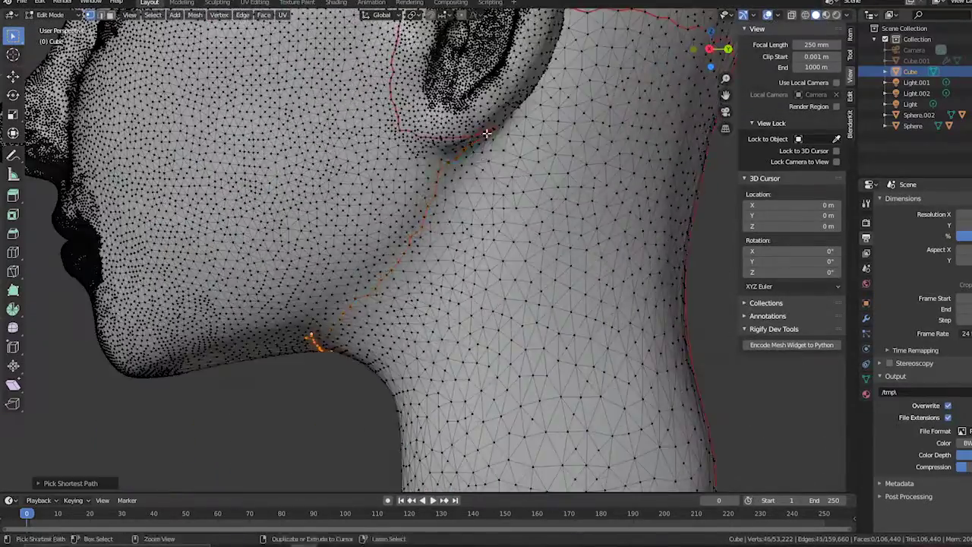
middle_click_drag(400, 170, 488, 206)
key("KP_1")
key("a")
key("u")
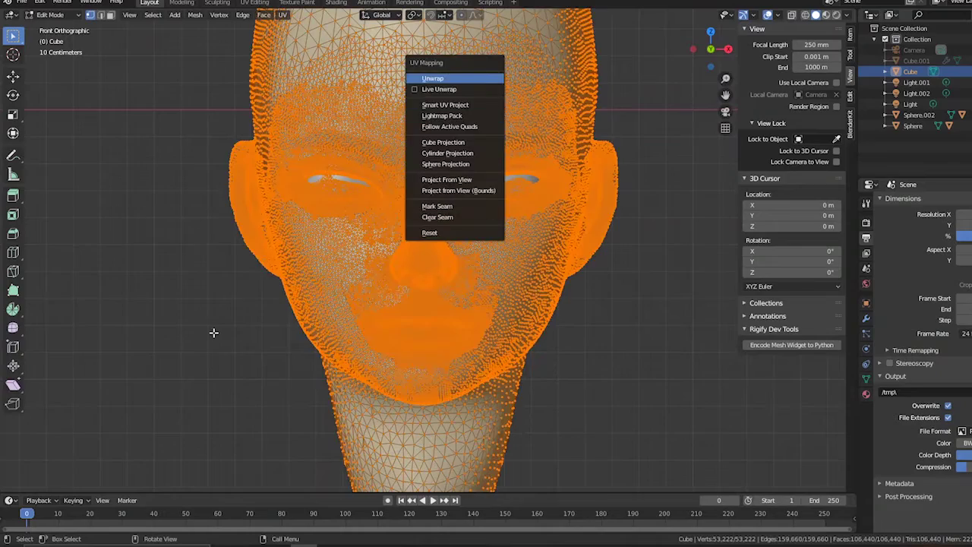
Step: Scale the UV islands to fill the UV square, then move to the Shading workspace
left_click(255, 3)
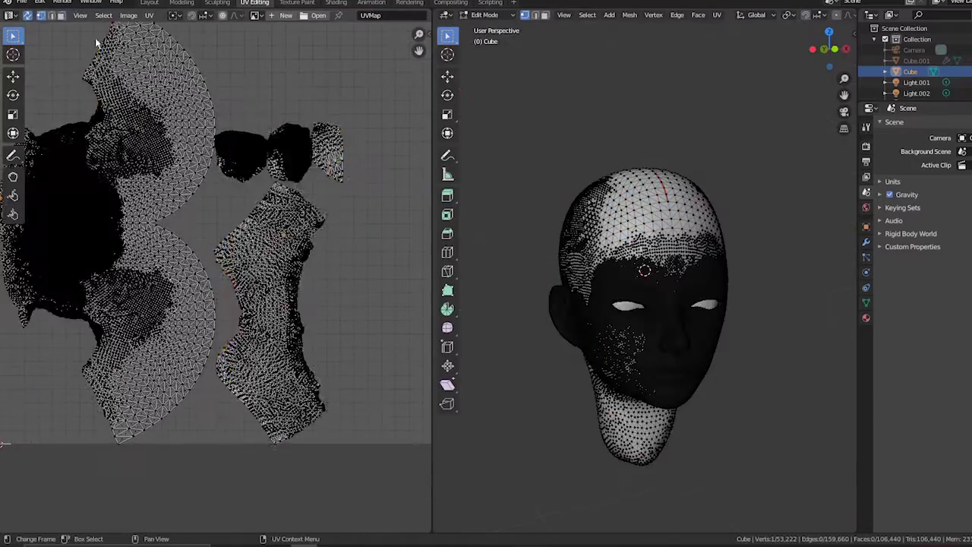
scroll(228, 148, "up", 5)
scroll(296, 258, "down", 3)
key("c")
left_click_drag(296, 259, 315, 260)
key("g")
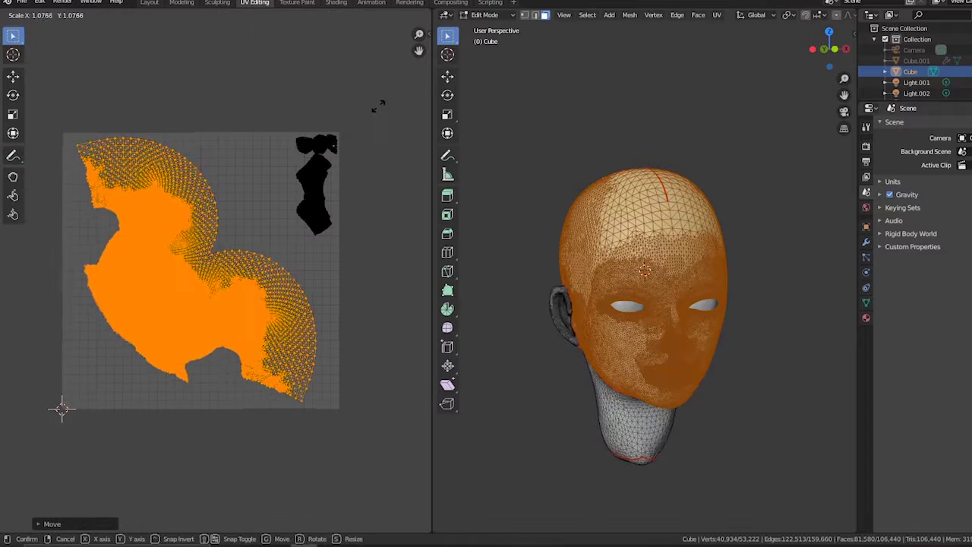
left_click(335, 3)
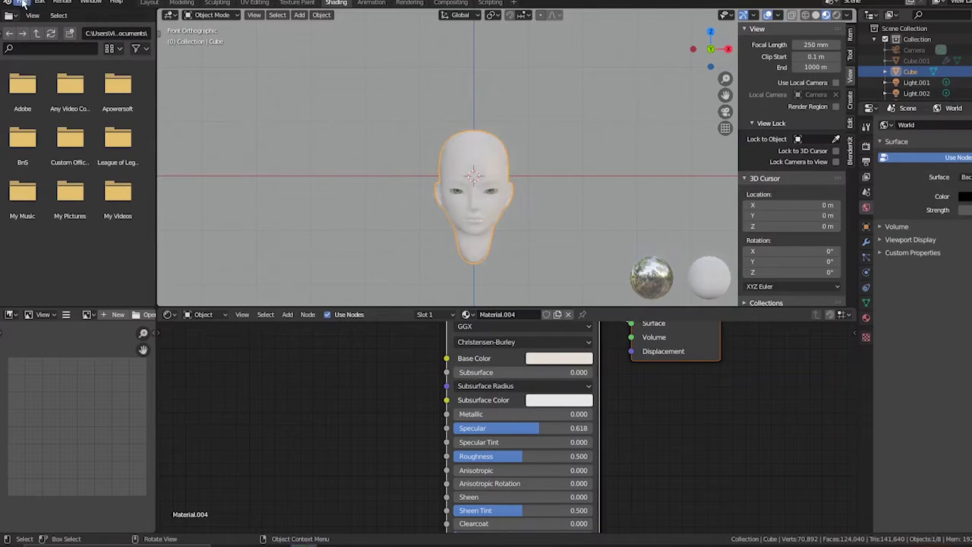
Step: Bring in Cube.002 through File > Append and show its hair particle settings
left_click(24, 3)
left_click(45, 149)
key("Escape")
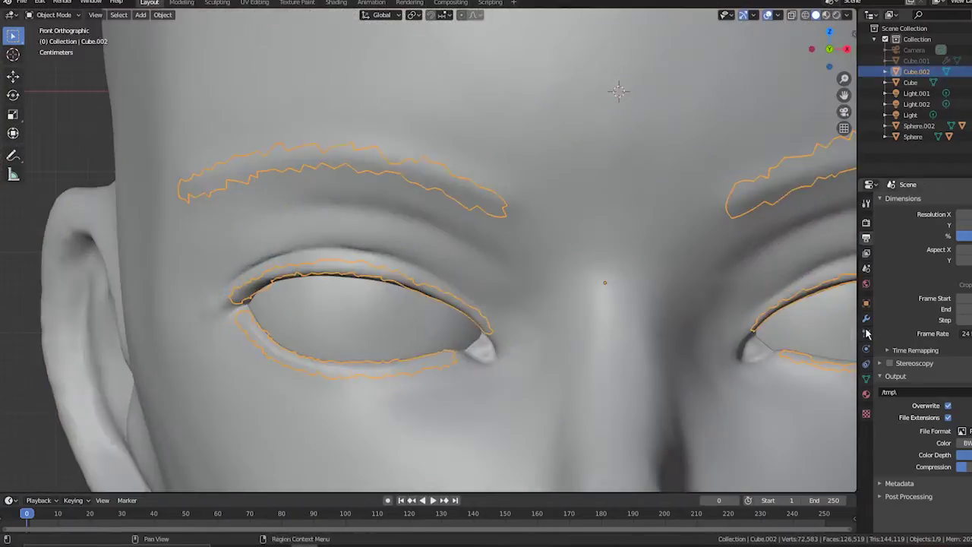
left_click(867, 334)
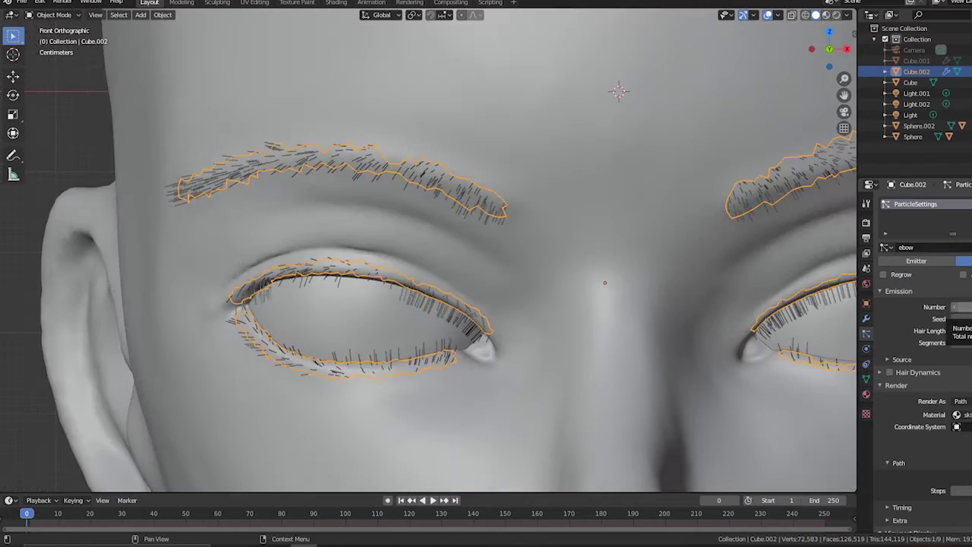
Step: Confirm the hair segments value on Cube.002 and enter Particle Edit to groom the lashes
key("Tab")
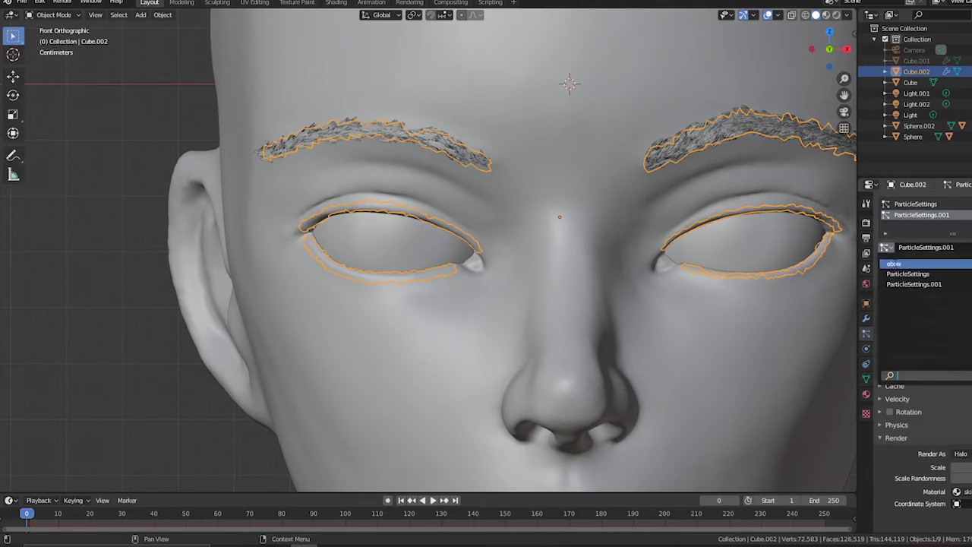
left_click(65, 98)
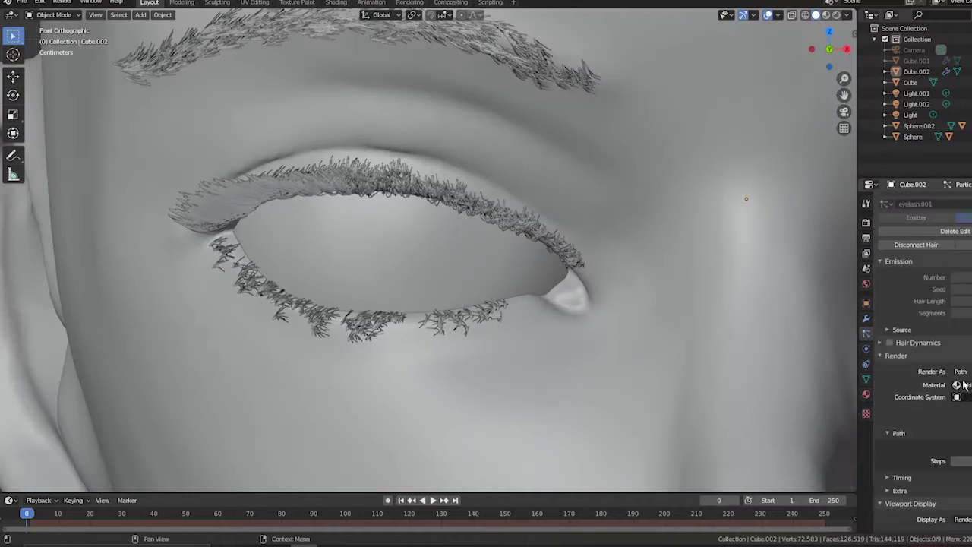
Step: Inspect the eye area and switch to the Texture Paint workspace on the head
scroll(550, 278, "down", 2)
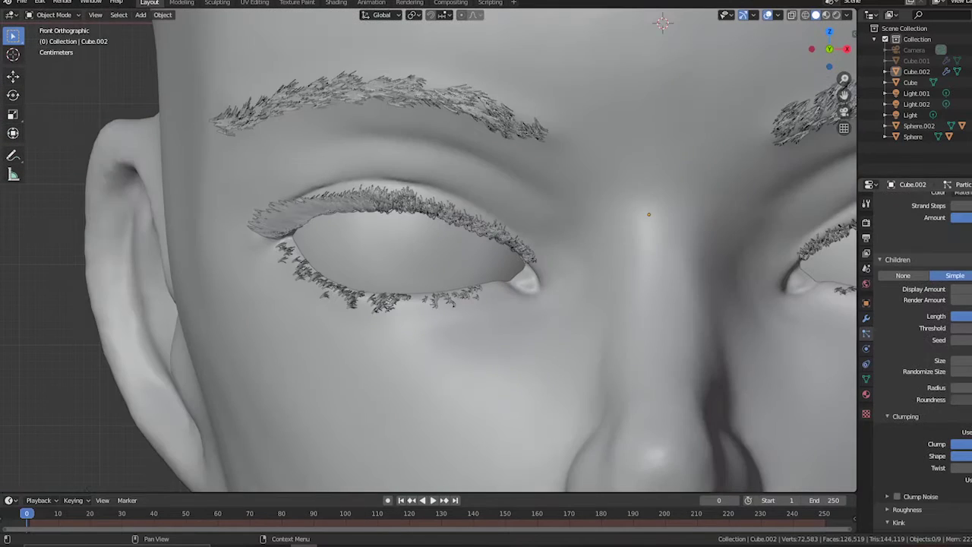
left_click(53, 14)
middle_click_drag(555, 340, 445, 127)
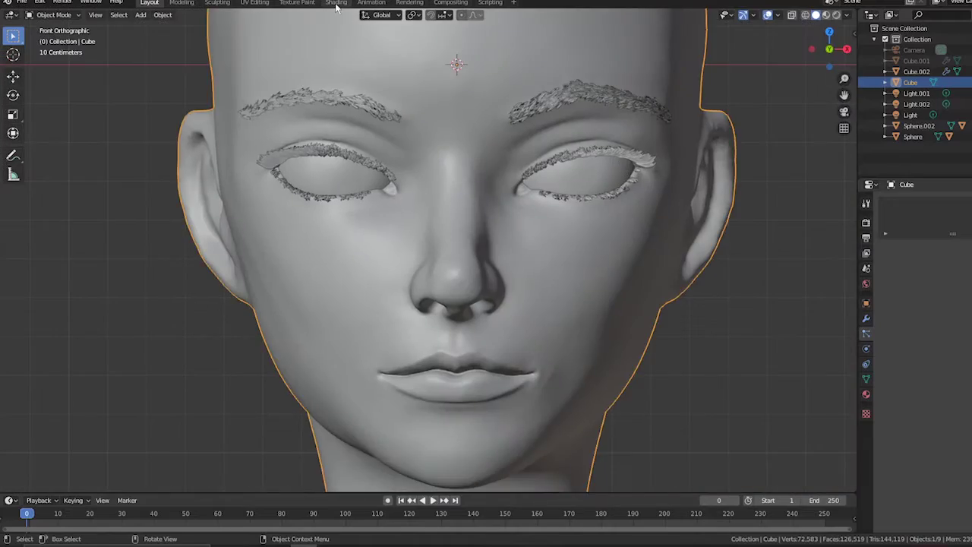
left_click(297, 3)
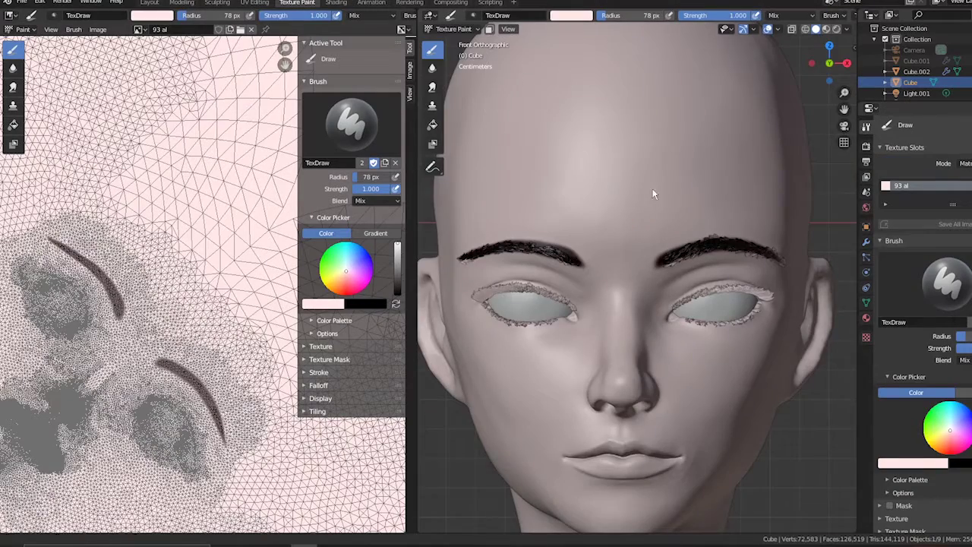
Step: Set the brush strength to 0.309 and paint peach skin tone around the left eye
scroll(653, 188, "up", 4)
scroll(646, 231, "down", 2)
scroll(648, 279, "up", 3)
key("shift+f")
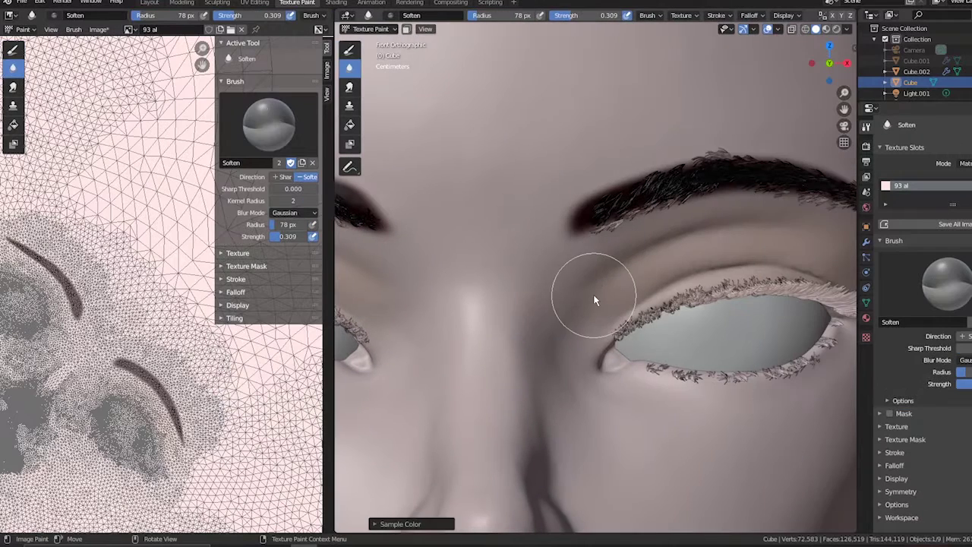
scroll(595, 301, "down", 3)
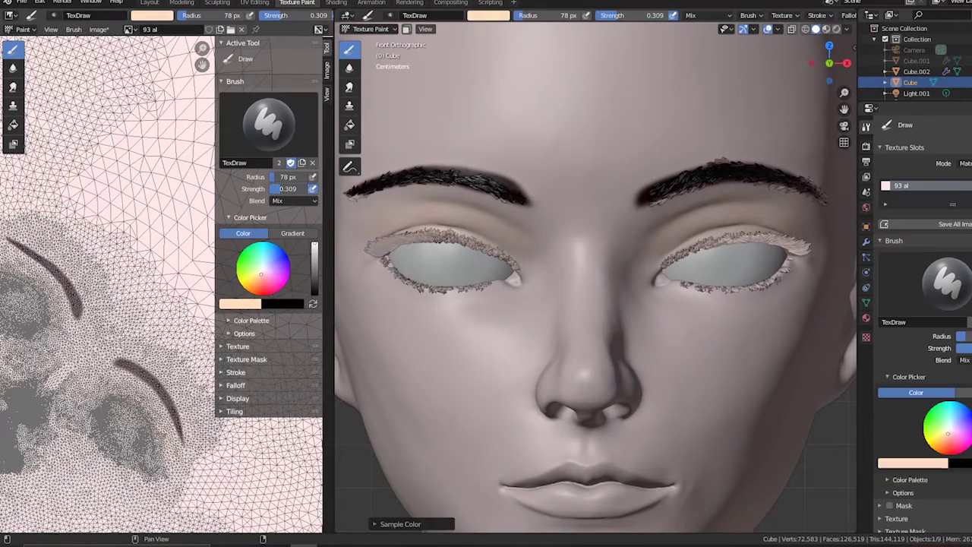
middle_click_drag(592, 225, 549, 180)
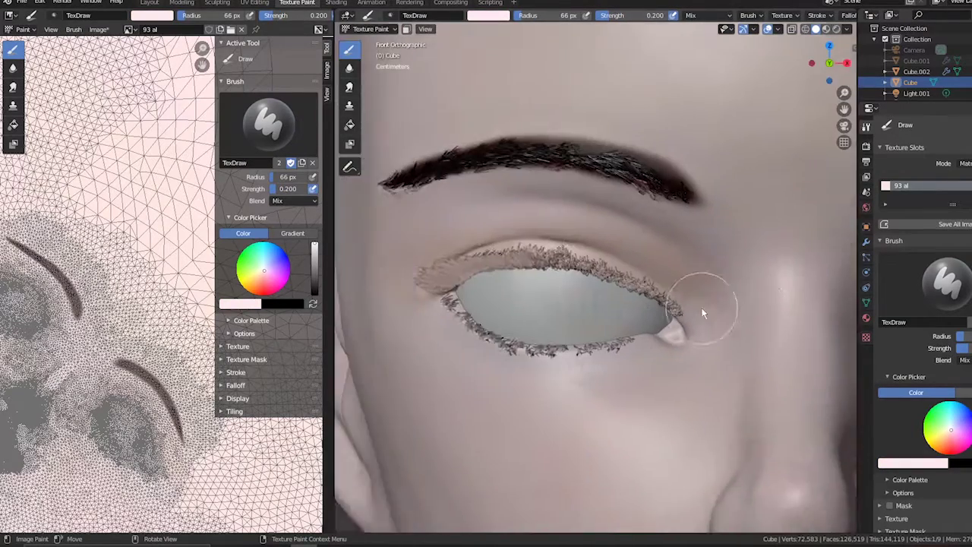
Step: Lower the TexDraw strength to 0.048 and paint dark red around the eye
middle_click_drag(733, 296, 744, 307)
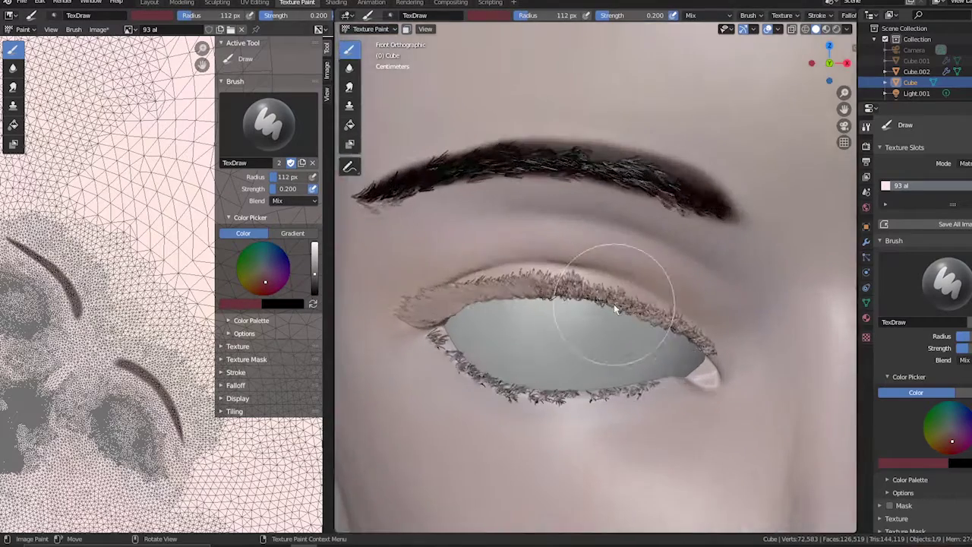
key("shift+f")
left_click(631, 220)
mouse_move(598, 239)
middle_mouse_down()
mouse_move(450, 292)
mouse_move(630, 172)
middle_mouse_up()
scroll(682, 198, "down", 3)
scroll(458, 214, "down", 2)
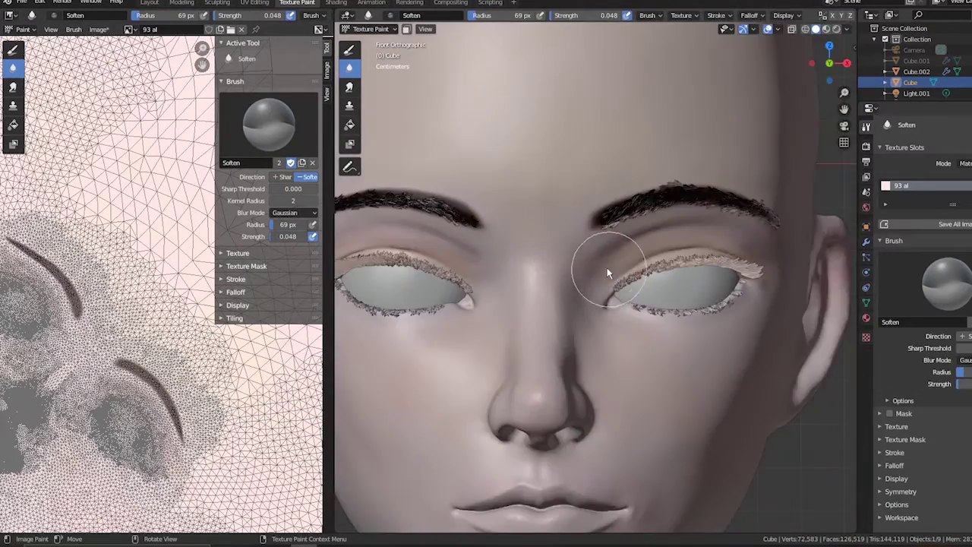
scroll(607, 267, "up", 3)
scroll(548, 317, "up", 2)
key("1")
scroll(735, 191, "down", 2)
middle_click_drag(737, 195, 630, 119)
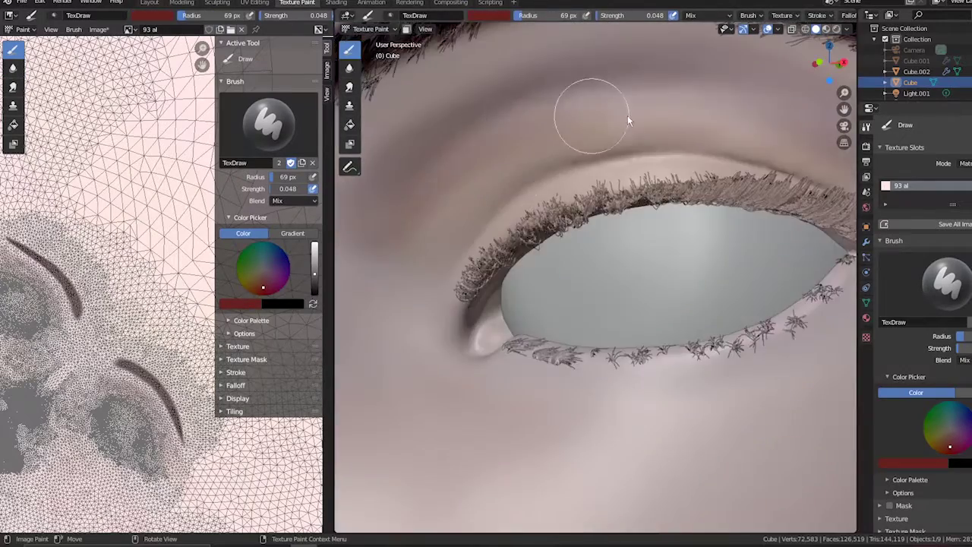
key("1")
scroll(538, 148, "up", 3)
middle_click_drag(539, 147, 627, 259)
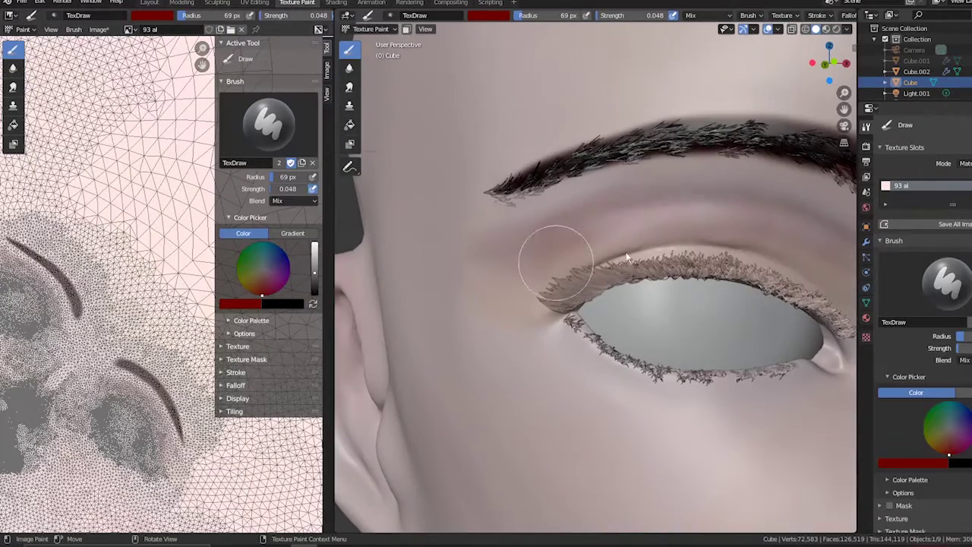
mouse_move(830, 263)
middle_mouse_down()
mouse_move(727, 238)
mouse_move(592, 332)
mouse_move(686, 282)
mouse_move(643, 288)
mouse_move(688, 277)
mouse_move(630, 278)
middle_mouse_up()
Step: Blend the red into the surrounding skin with the Soften brush
key("2")
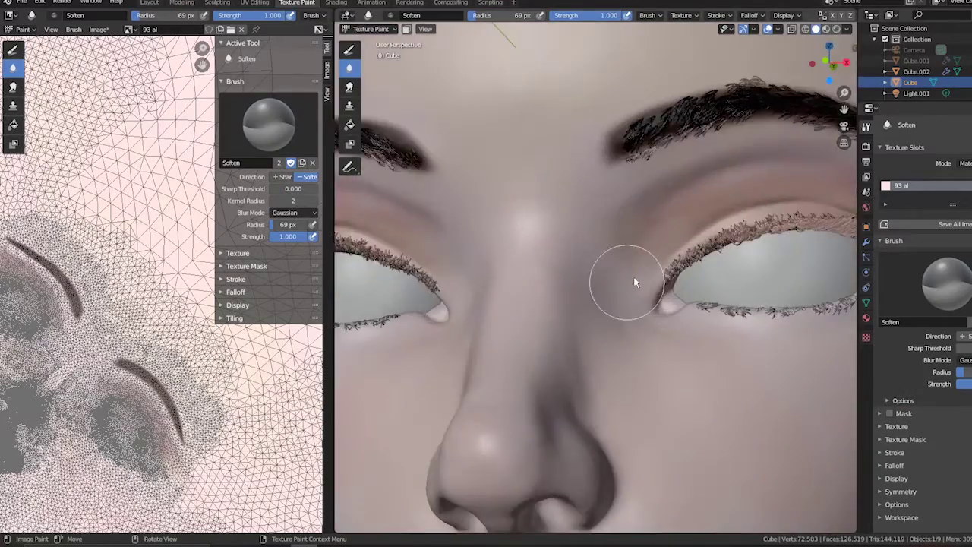
scroll(643, 298, "down", 4)
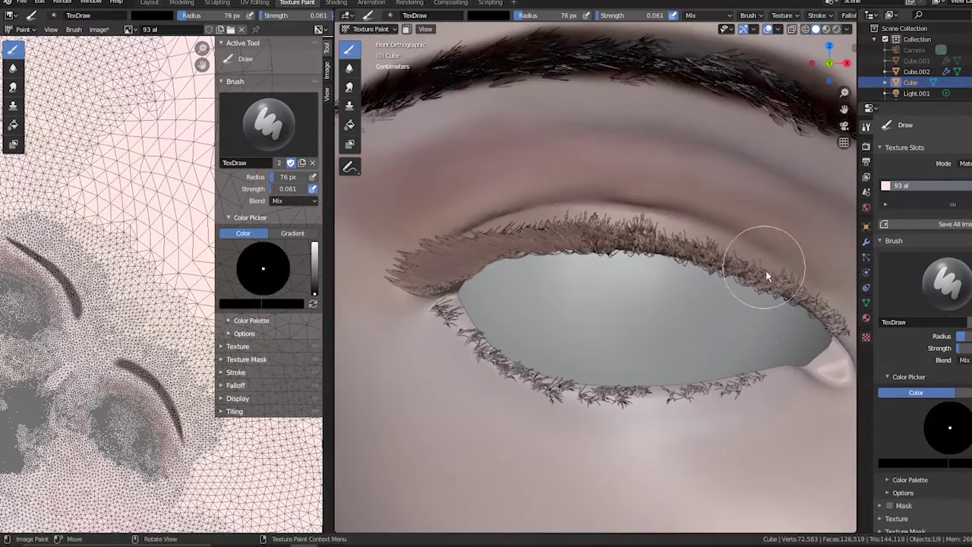
scroll(608, 228, "down", 2)
scroll(618, 256, "down", 3)
scroll(514, 233, "up", 5)
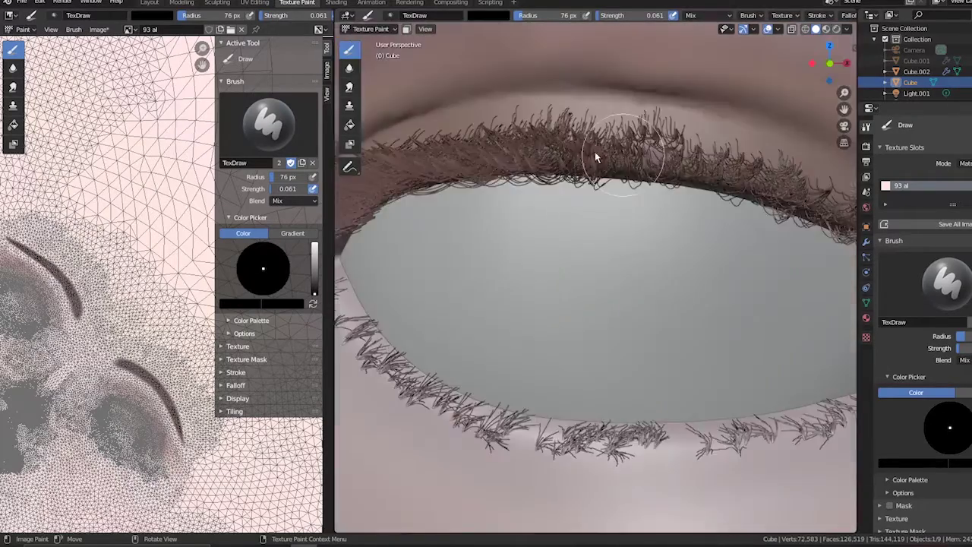
middle_click_drag(514, 234, 790, 217)
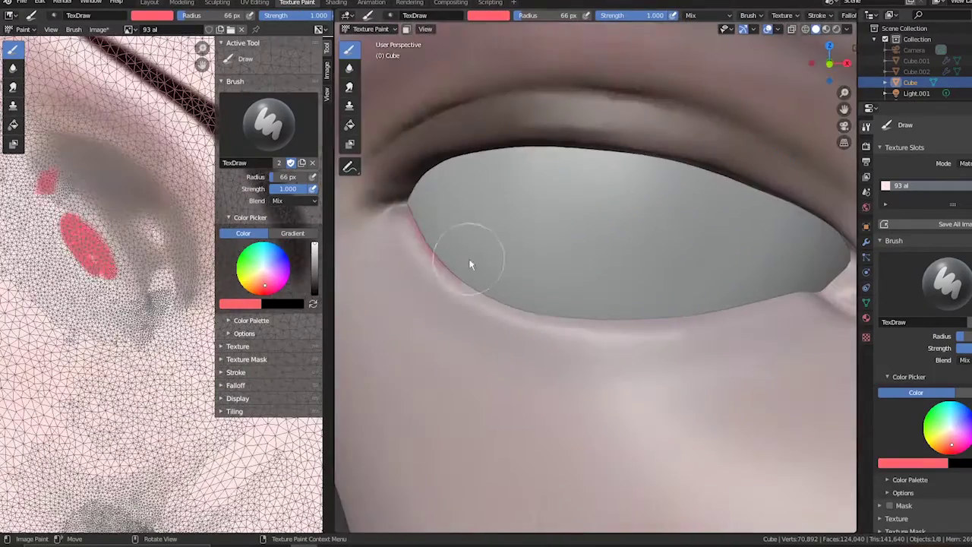
Step: Sample red from the eye corner and shrink the brush for fine liner work
key("s")
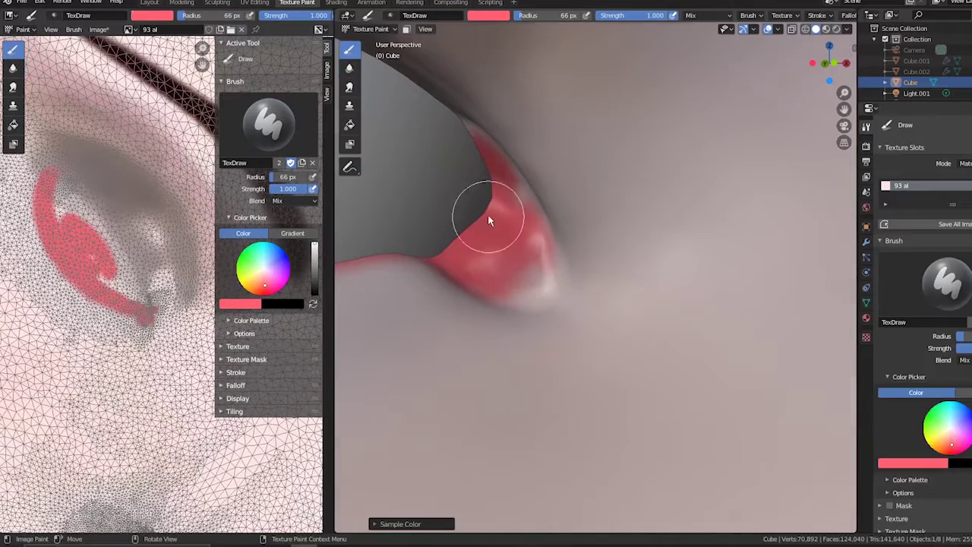
left_click(503, 232)
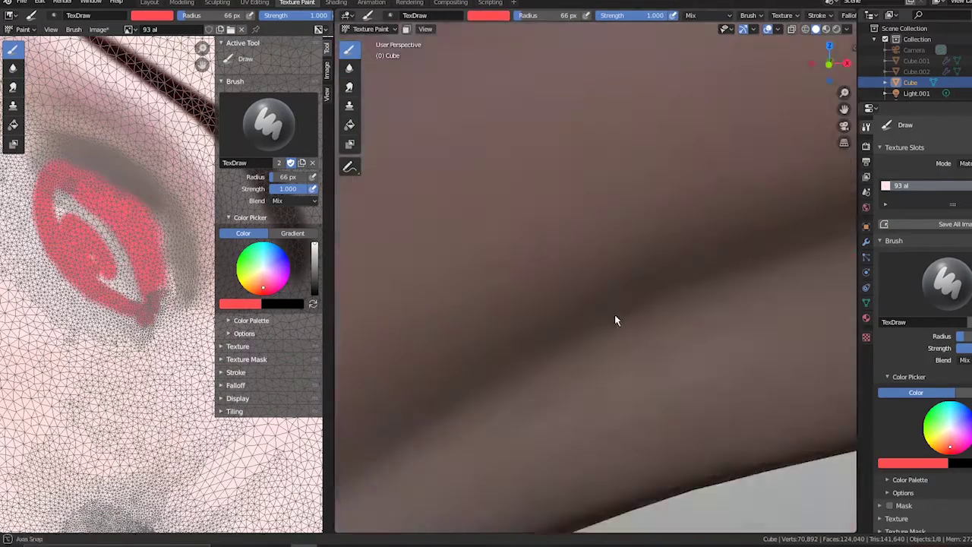
mouse_move(615, 320)
middle_mouse_down()
mouse_move(744, 299)
mouse_move(770, 184)
middle_mouse_up()
scroll(636, 102, "up", 2)
scroll(532, 196, "up", 3)
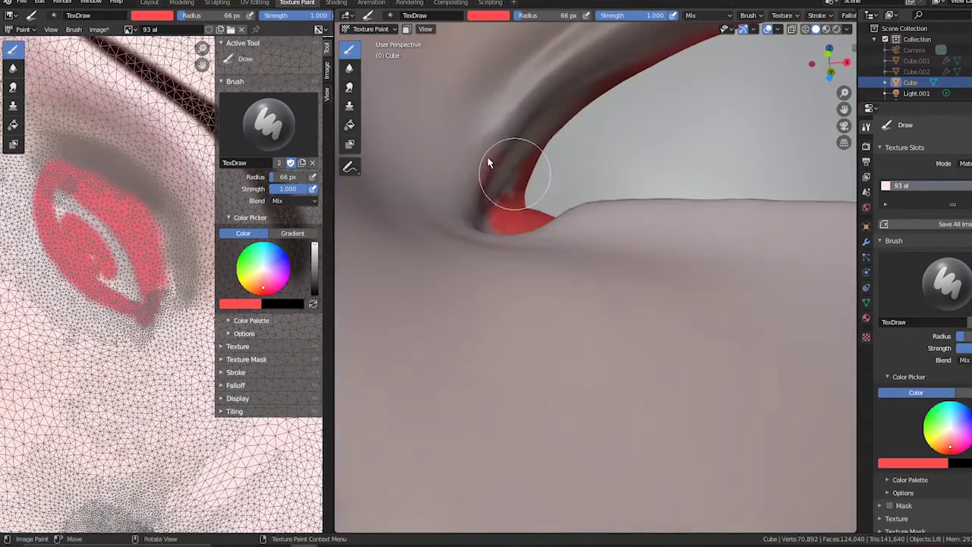
key("s")
scroll(605, 273, "down", 3)
scroll(749, 238, "up", 3)
Step: Paint black eyeliner along the upper and lower eyelids
left_click_drag(673, 144, 552, 131)
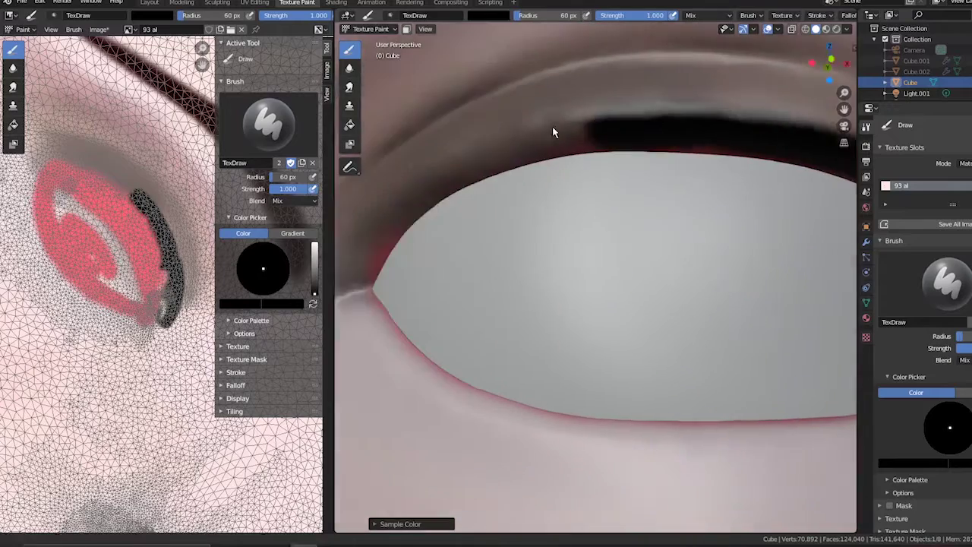
scroll(532, 206, "down", 3)
scroll(401, 190, "up", 3)
left_click_drag(345, 338, 559, 328)
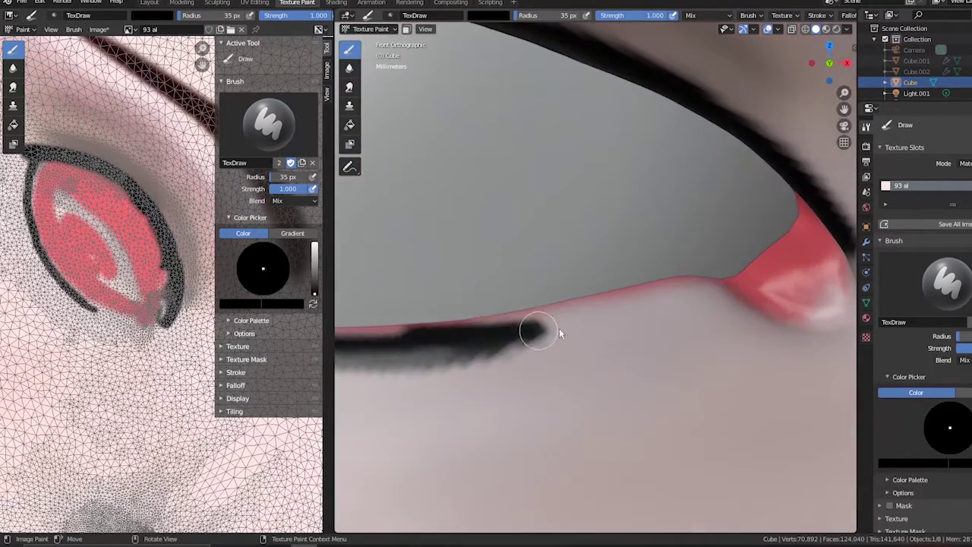
scroll(672, 253, "down", 3)
Step: Tidy the liner edges with sampled skin tone and extend black to the outer corner
key("s")
scroll(582, 156, "up", 3)
scroll(569, 347, "up", 2)
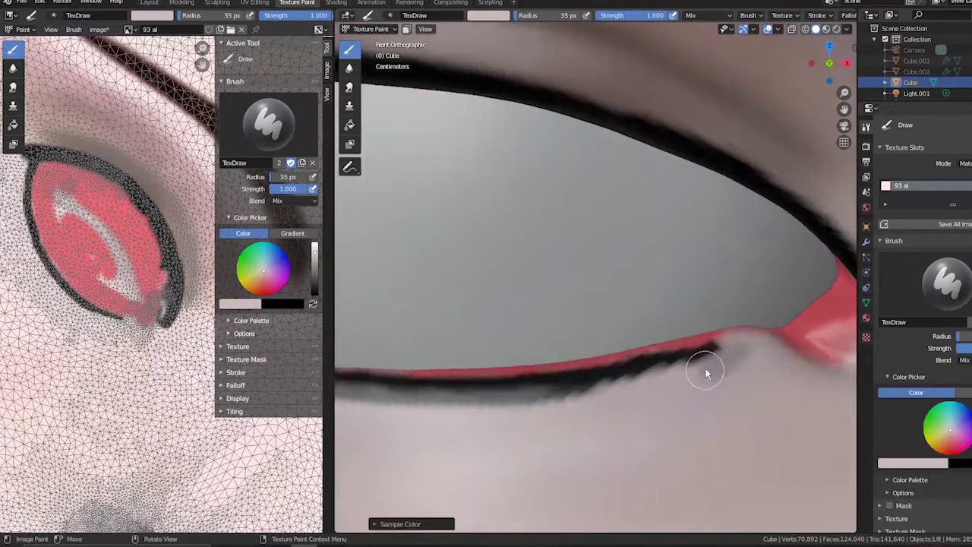
scroll(705, 372, "down", 3)
key("s")
scroll(473, 185, "up", 3)
scroll(613, 163, "up", 2)
left_click_drag(748, 182, 691, 300)
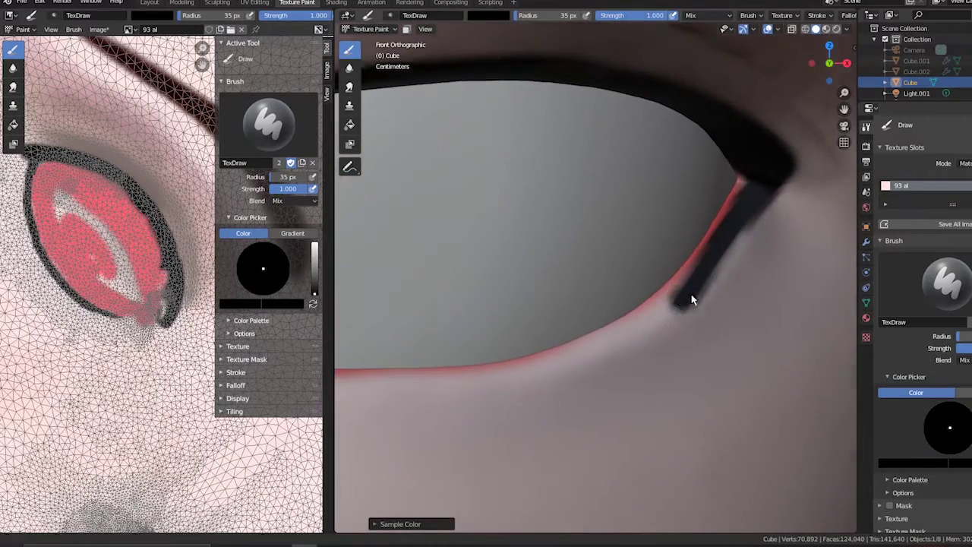
scroll(691, 300, "down", 3)
scroll(668, 354, "up", 1)
Step: Touch up the liner by alternating sampled light skin tone and black
key("s")
key("s")
scroll(629, 354, "up", 2)
scroll(683, 342, "up", 2)
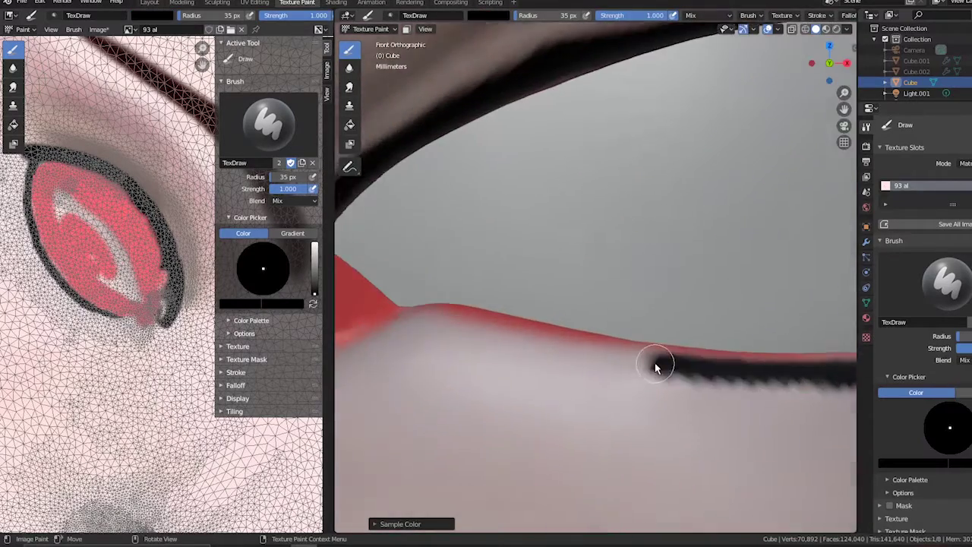
scroll(614, 217, "down", 3)
key("s")
scroll(542, 299, "up", 3)
scroll(542, 253, "down", 3)
scroll(544, 278, "up", 3)
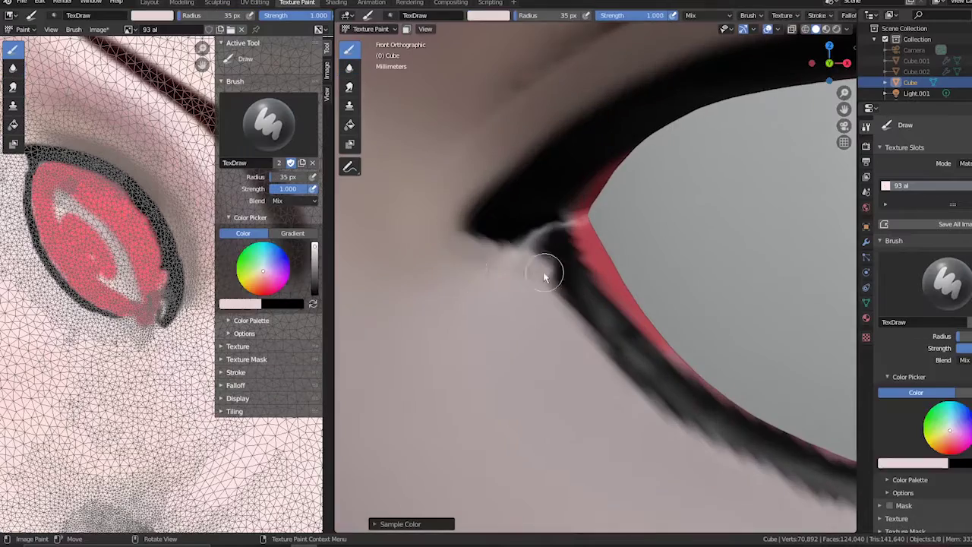
scroll(544, 278, "down", 3)
scroll(609, 269, "up", 3)
scroll(694, 184, "down", 4)
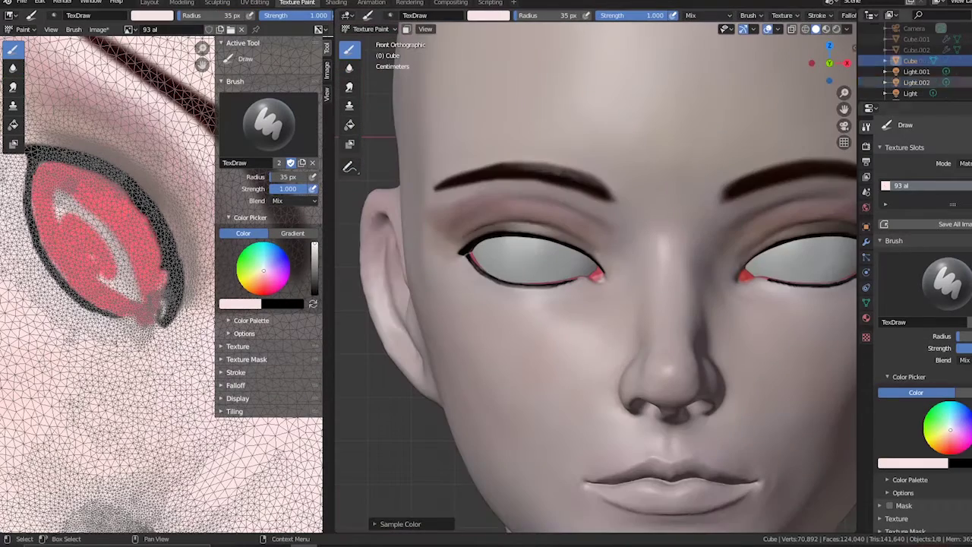
mouse_move(605, 217)
middle_mouse_down()
mouse_move(624, 229)
mouse_move(592, 260)
middle_mouse_up()
Step: Enlarge the brush, pick red at strength 0.030 and paint a faint cheek blush
key("f")
key("shift+f")
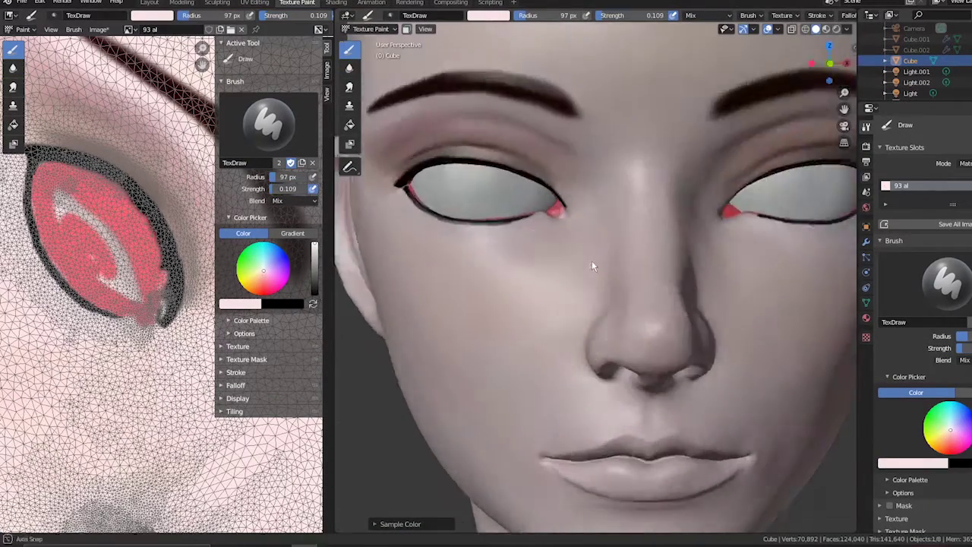
scroll(593, 265, "down", 3)
middle_click_drag(541, 340, 751, 266)
left_click(605, 242)
mouse_move(600, 250)
middle_mouse_down()
mouse_move(545, 344)
mouse_move(592, 302)
mouse_move(517, 272)
middle_mouse_up()
scroll(547, 368, "up", 2)
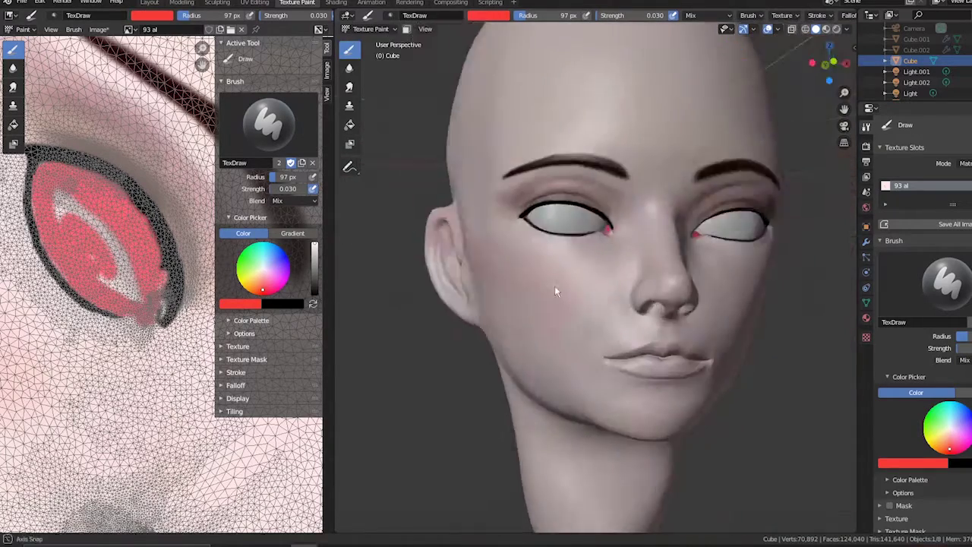
scroll(517, 271, "up", 3)
Step: Blur the blush with the Soften brush at full strength, then frame the lips
left_click(350, 68)
key("shift+f")
key("KP_1")
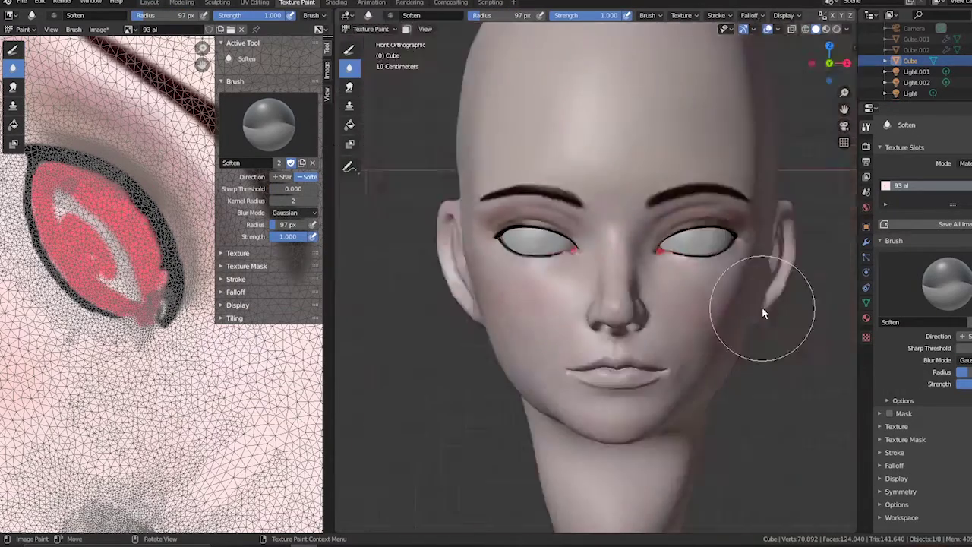
middle_click_drag(655, 308, 648, 319)
key("s")
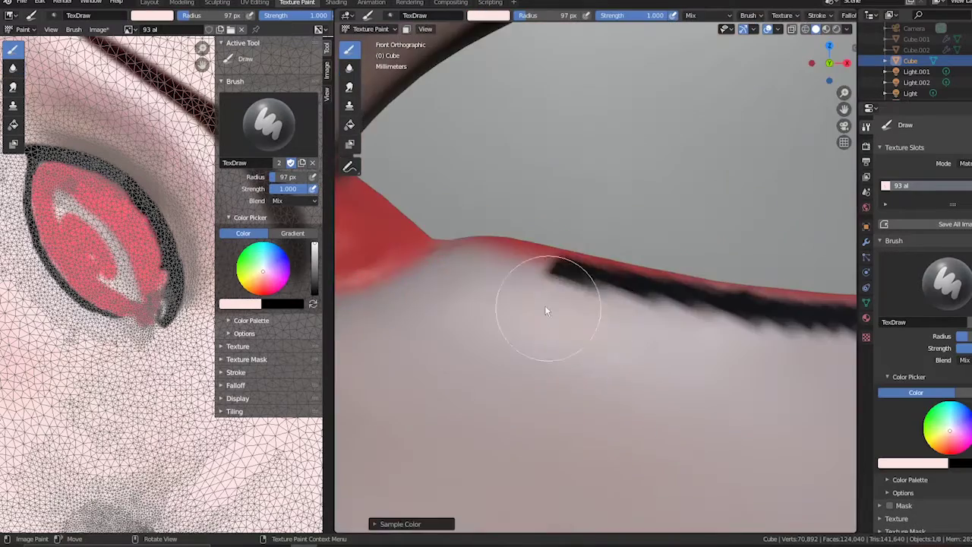
key("KP_1")
scroll(548, 233, "up", 2)
scroll(764, 249, "up", 2)
middle_click_drag(764, 249, 455, 206)
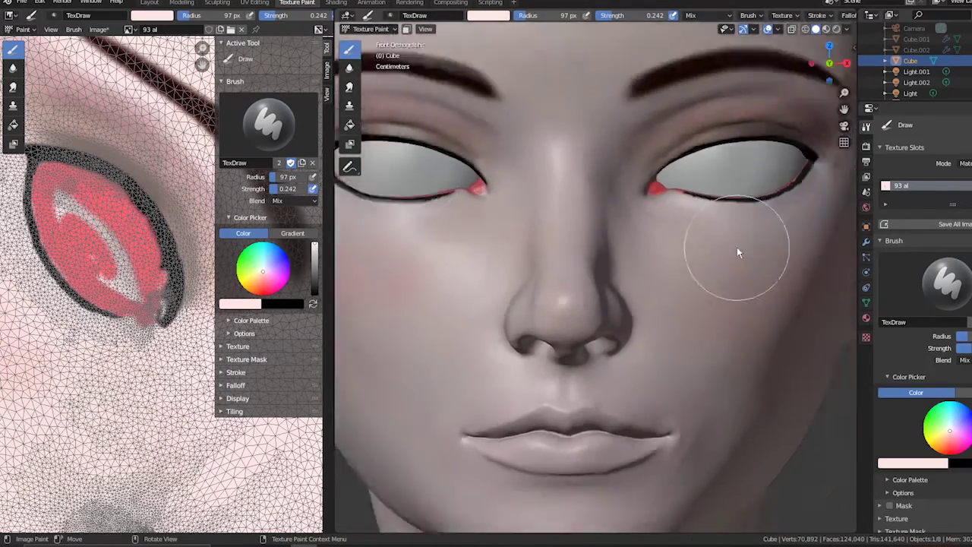
key("KP_1")
scroll(638, 208, "up", 2)
middle_click_drag(596, 220, 638, 323, "shift")
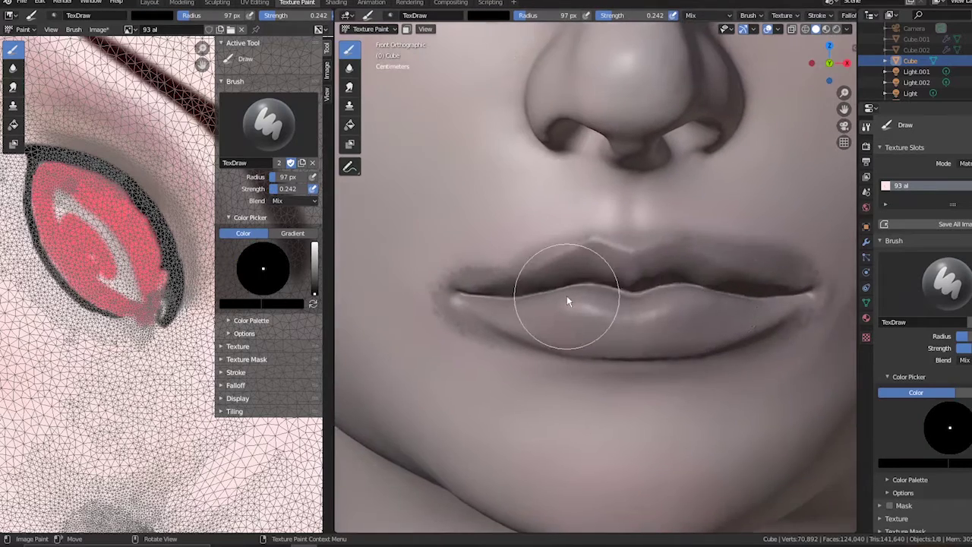
Step: Paint the lips black and clean up the lip corner with skin colour
scroll(703, 326, "up", 2)
left_click_drag(702, 326, 492, 332)
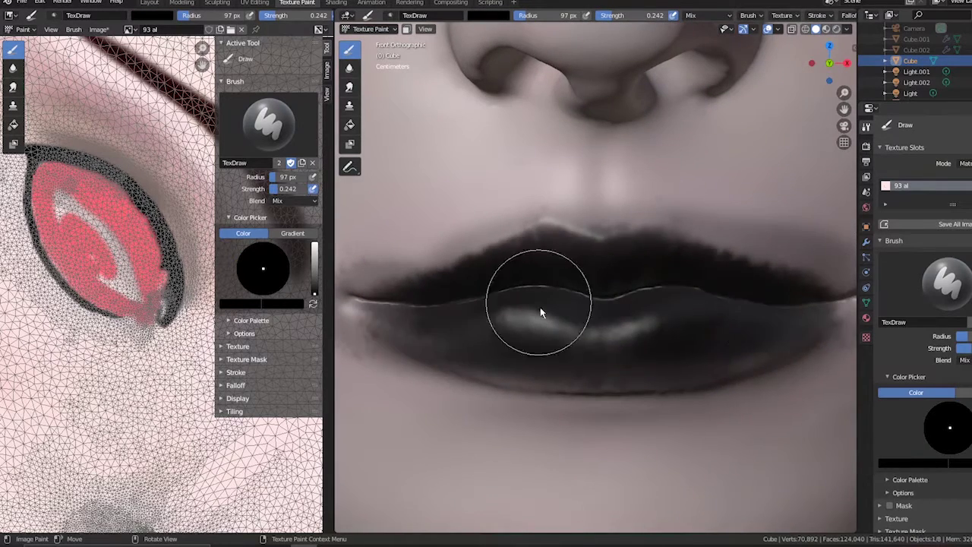
middle_click_drag(720, 295, 503, 180)
middle_click_drag(651, 130, 401, 271, "shift")
left_click_drag(401, 271, 470, 243)
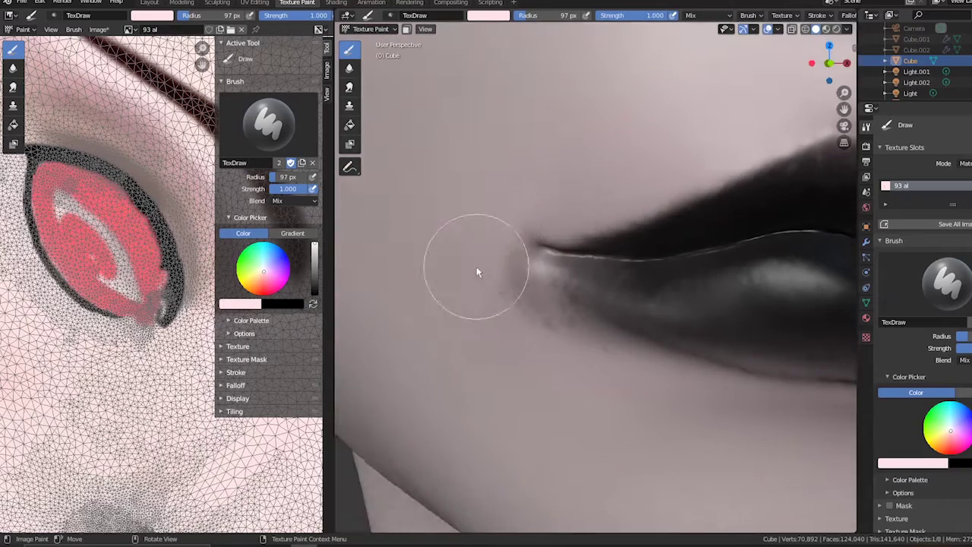
middle_click_drag(469, 243, 608, 381)
key("KP_1")
middle_click_drag(653, 351, 589, 281, "shift")
scroll(731, 317, "up", 1)
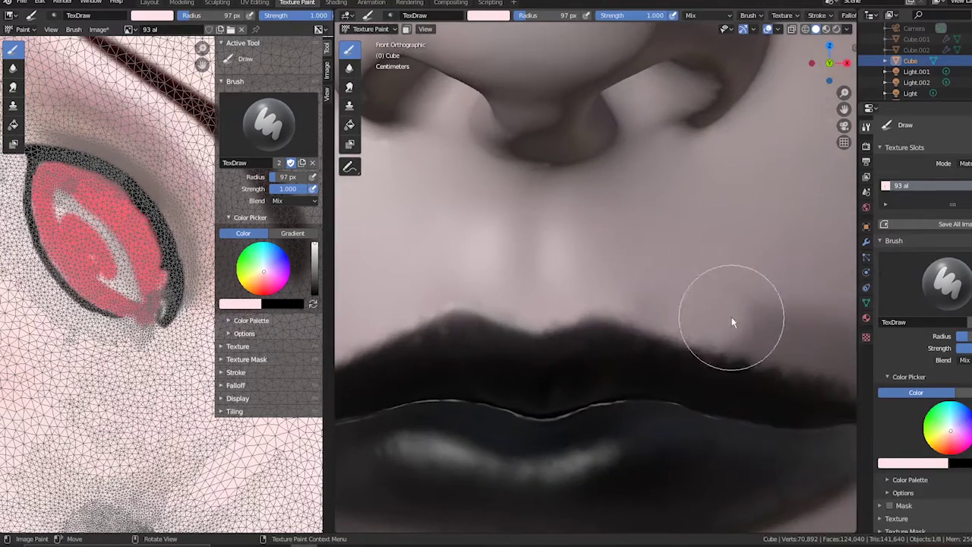
middle_click_drag(732, 323, 656, 235, "shift")
Step: Lower the brush strength, sample black and paint a soft black layer over the lips
key("shift+f")
left_click(562, 252)
scroll(569, 295, "up", 3)
key("s")
scroll(459, 376, "down", 3)
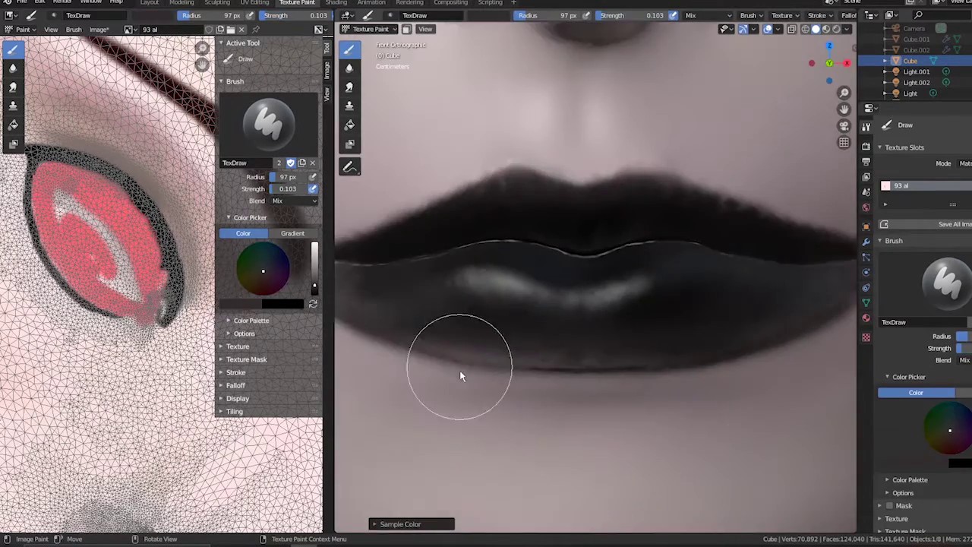
scroll(459, 376, "down", 2)
scroll(627, 256, "up", 1)
middle_click_drag(551, 315, 582, 248, "shift")
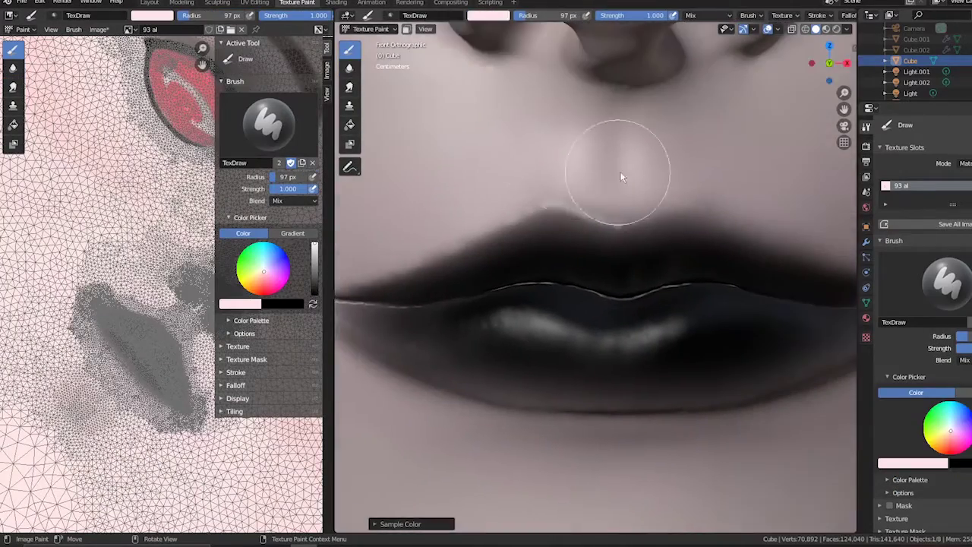
Step: Check the lips from the side and lower the brush strength again
mouse_move(620, 172)
middle_mouse_down()
mouse_move(630, 200)
mouse_move(402, 265)
mouse_move(434, 315)
mouse_move(770, 321)
mouse_move(449, 322)
middle_mouse_up()
scroll(449, 322, "down", 3)
key("shift+f")
left_click(532, 275)
mouse_move(532, 276)
middle_mouse_down()
mouse_move(804, 196)
mouse_move(694, 276)
middle_mouse_up()
key("KP_1")
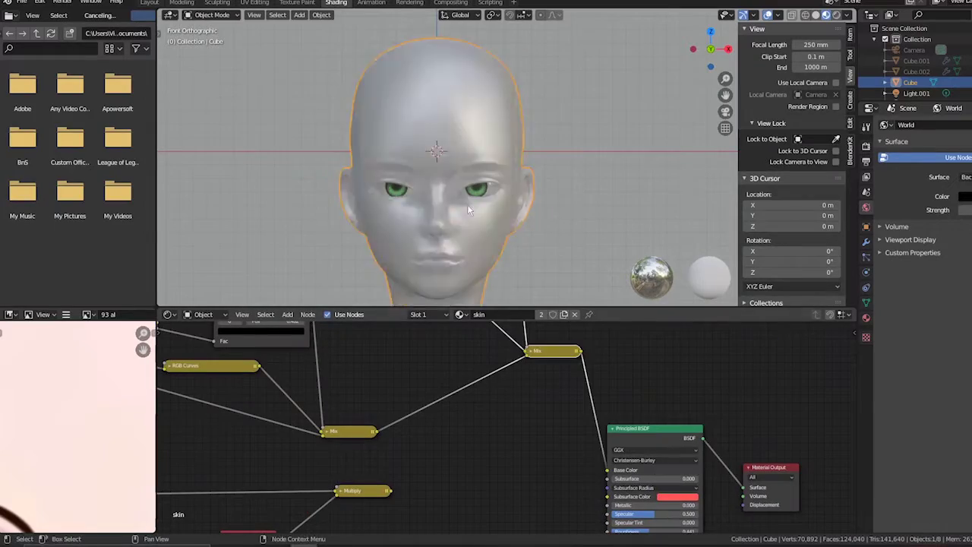
Step: Create a new blank 2048×2048 image in the skin material's node tree and sample white for painting
scroll(467, 204, "up", 6)
left_click(327, 160)
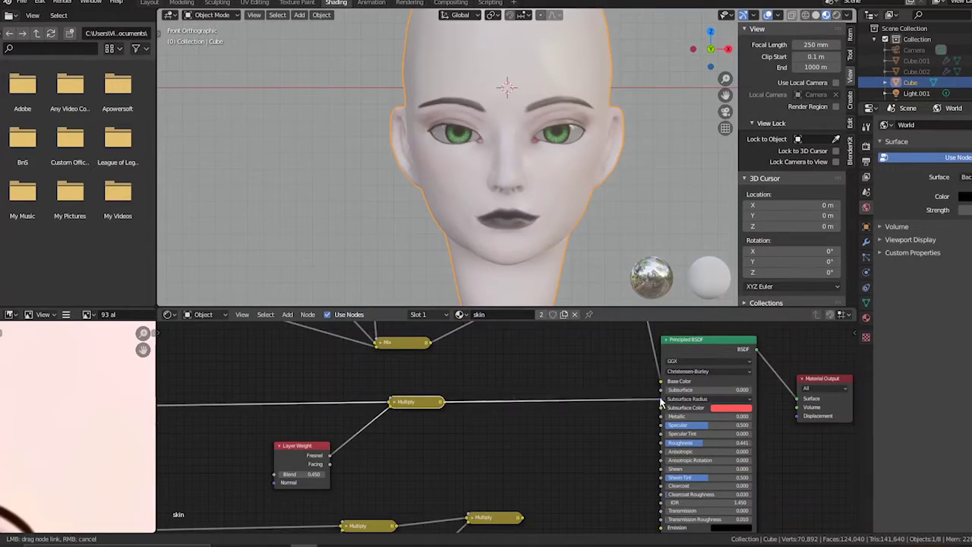
scroll(656, 403, "down", 2)
middle_click_drag(656, 403, 542, 403)
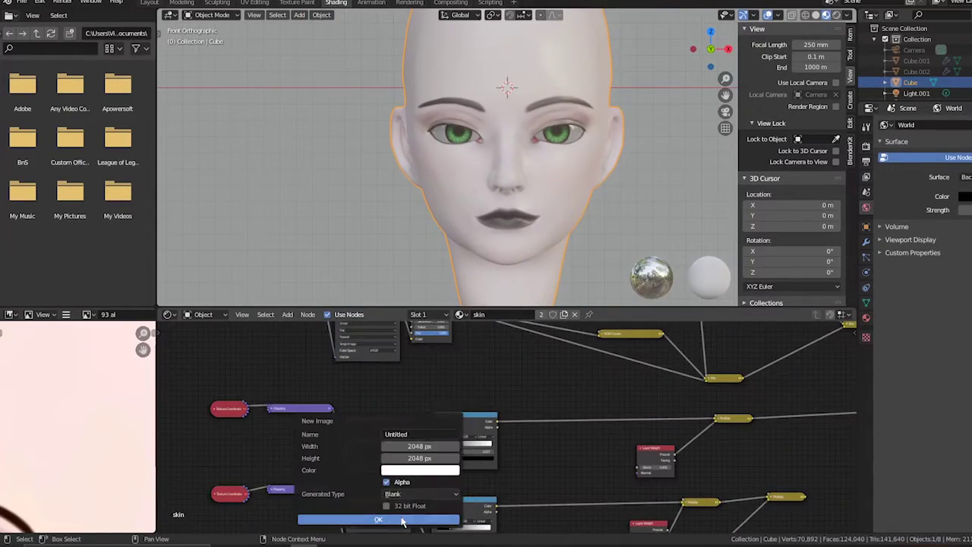
left_click(404, 519)
key("s")
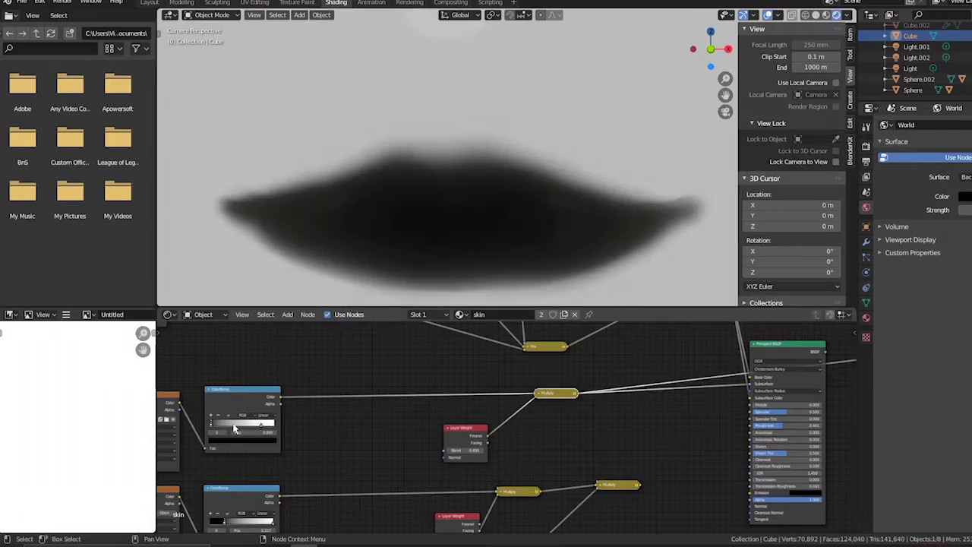
Step: Adjust a colour stop on the lip-mask ColorRamp so the lips render dark
left_click(230, 439)
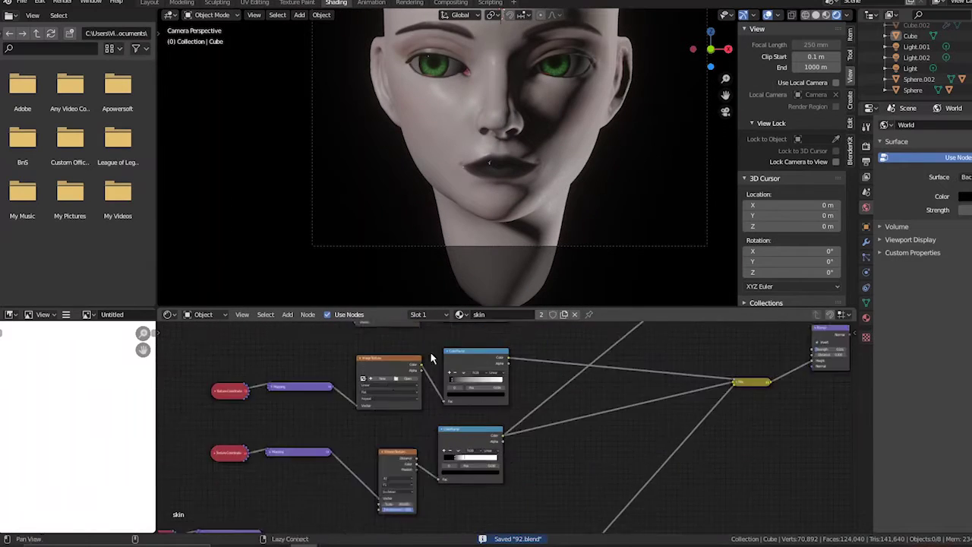
scroll(431, 359, "up", 1)
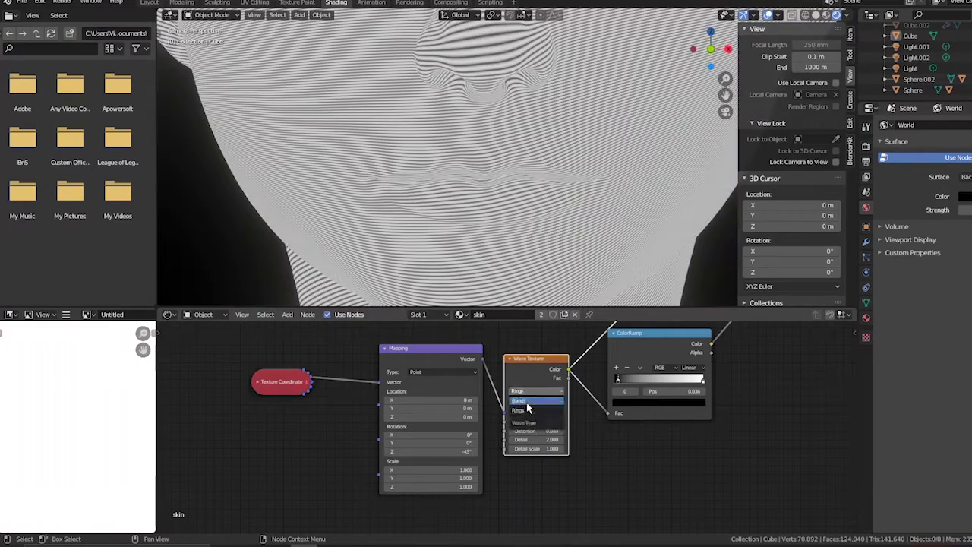
Step: Make the Wave Texture stripes run vertically across the face
left_click(527, 406)
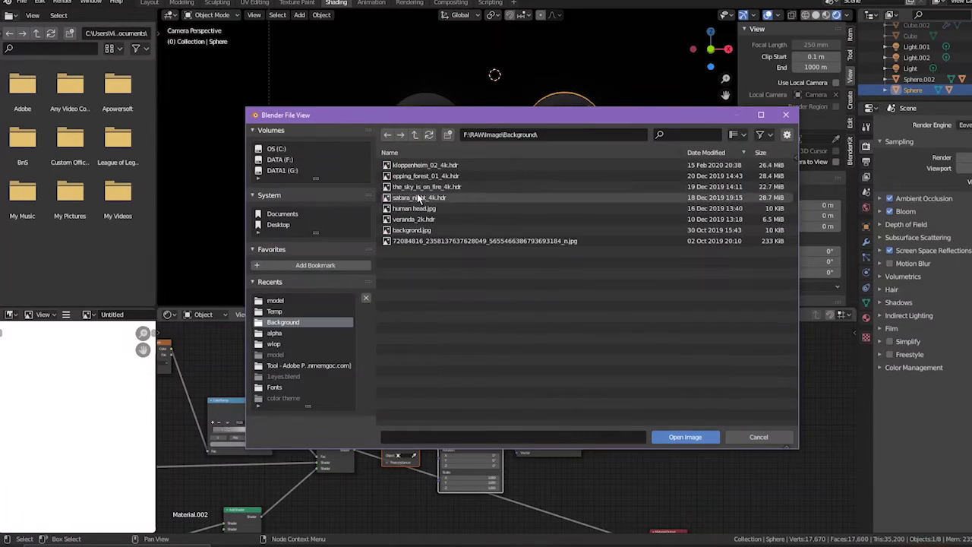
Step: Load the_sky_is_on_fire_4k.hdr from G:\model\ into the eyeball texture, then select the left eye sphere's nodes
left_click(290, 304)
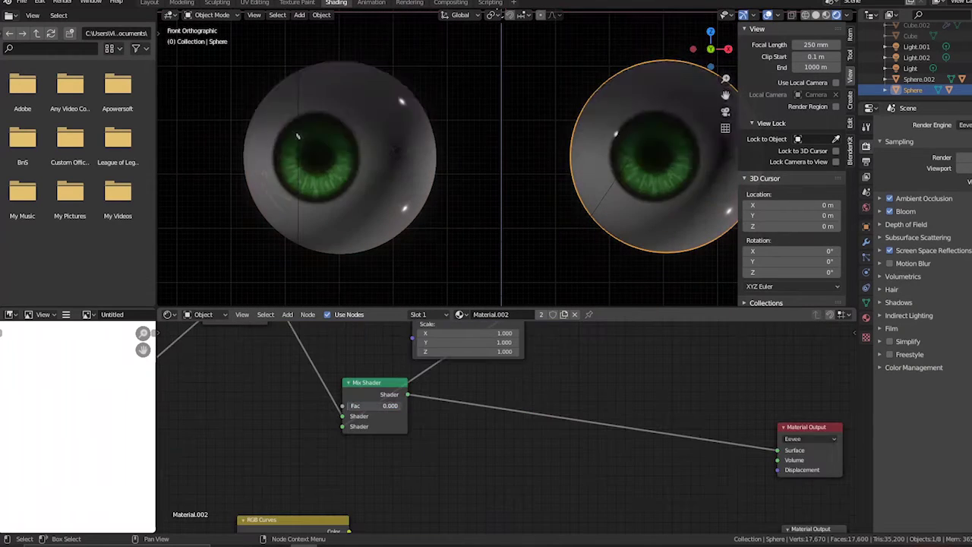
left_click(423, 178)
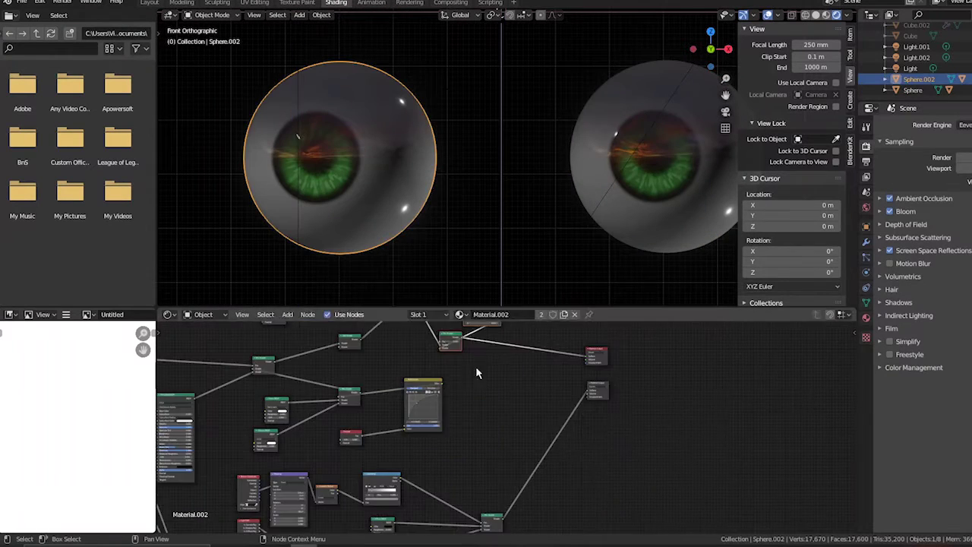
middle_click_drag(395, 425, 456, 390)
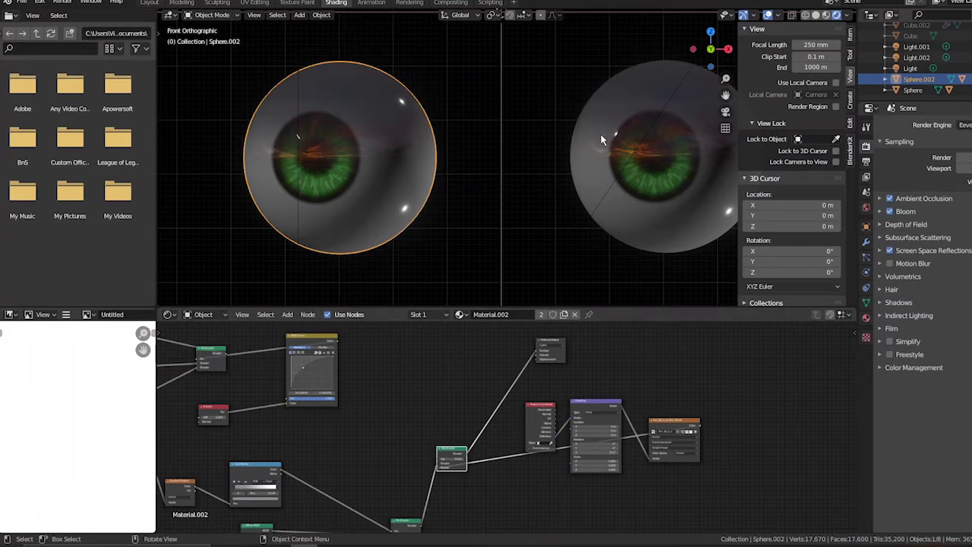